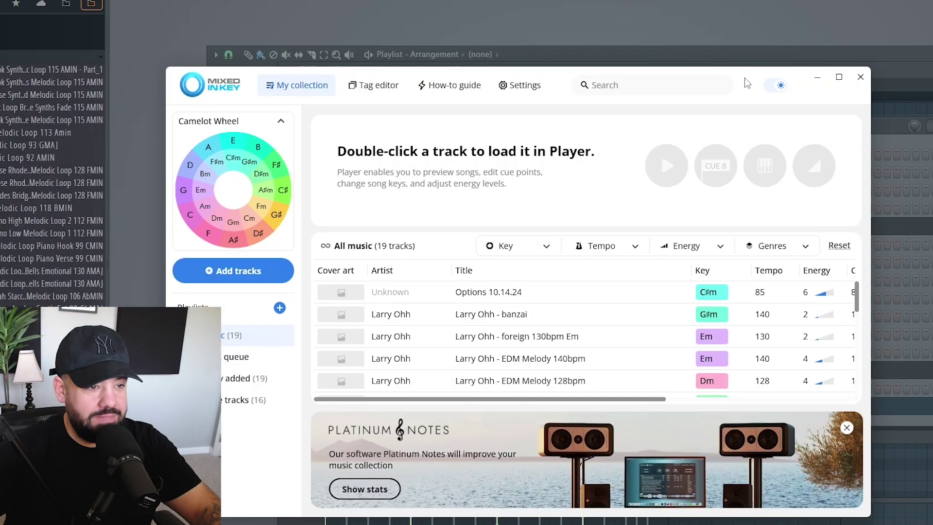
Nudge the Mixed In Key window slightly higher on the screen.
left_click_drag(745, 78, 742, 64)
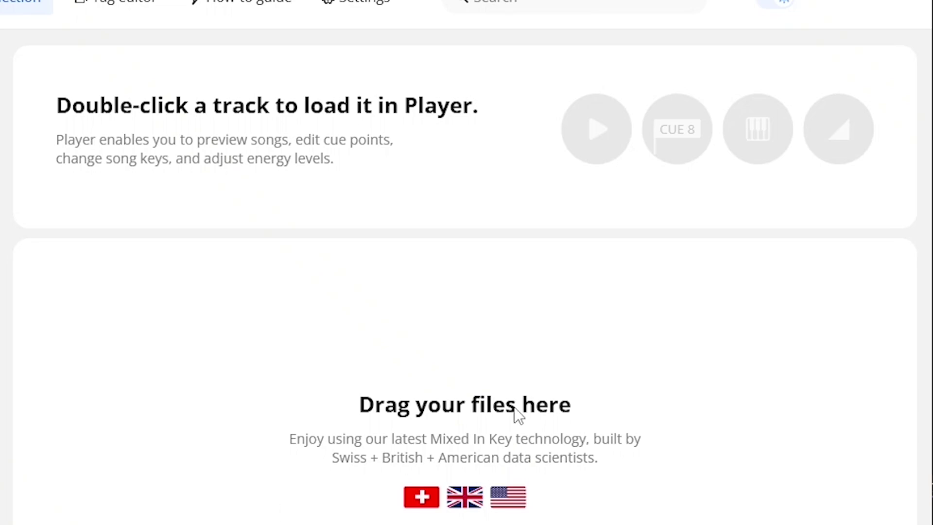
Add Options 10.14.24 for key analysis and load it into the player.
left_click_drag(514, 408, 514, 409)
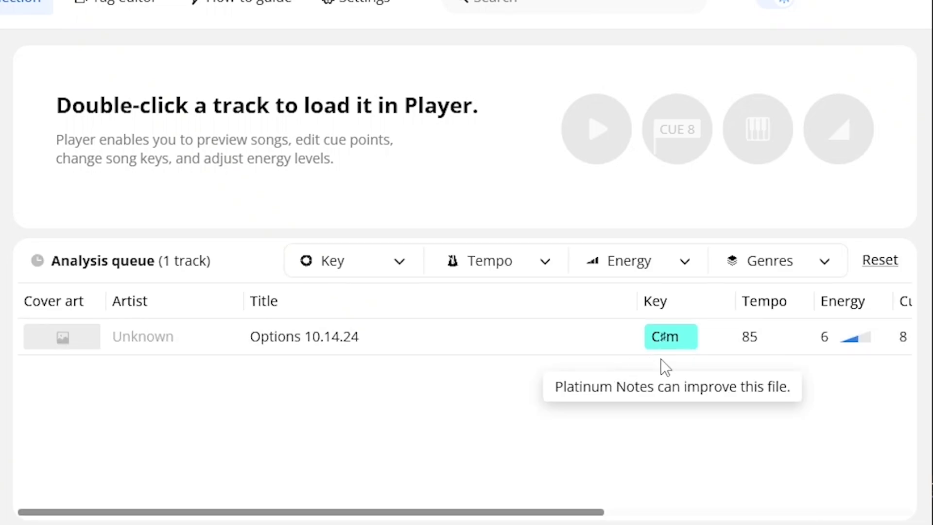
double_click(756, 341)
scroll(598, 419, "right", 5)
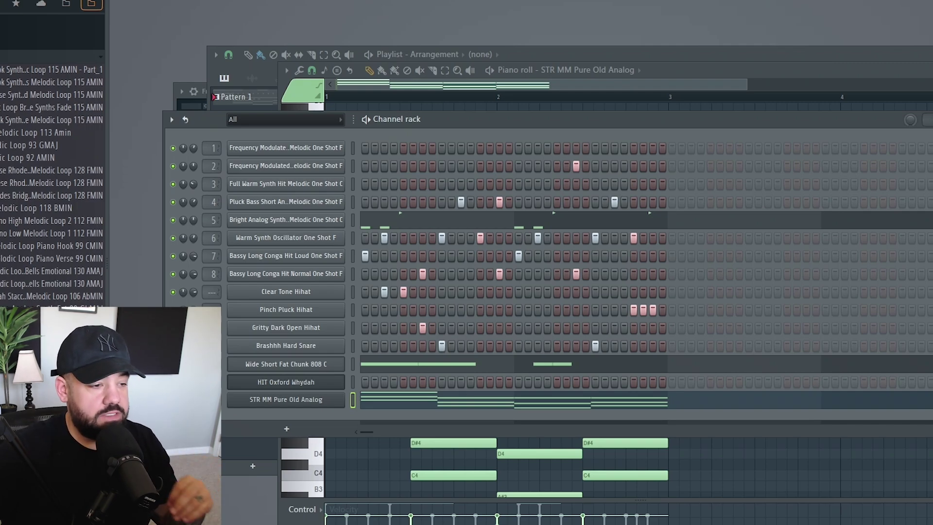
Back in Mixed In Key, collapse and re-expand the Camelot Wheel panel, then open Settings.
key("alt+Tab")
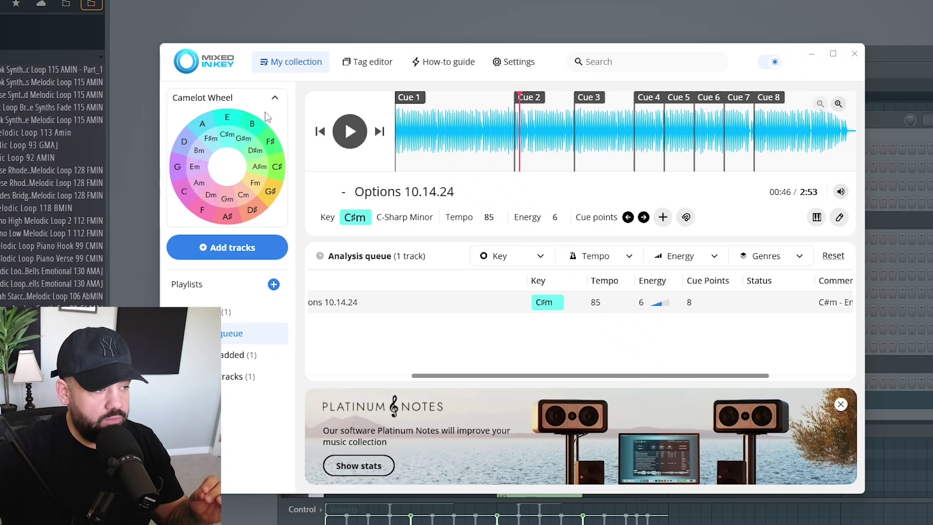
left_click(275, 98)
left_click(275, 97)
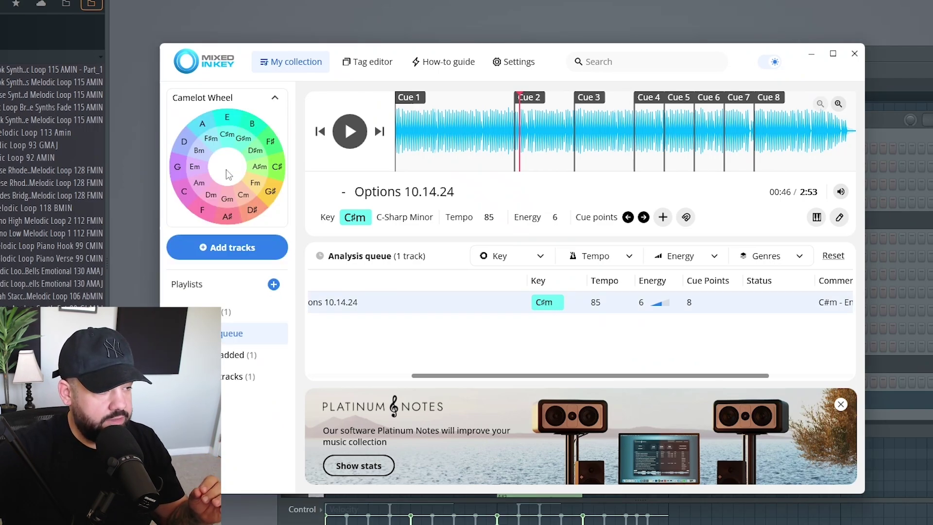
left_click(514, 63)
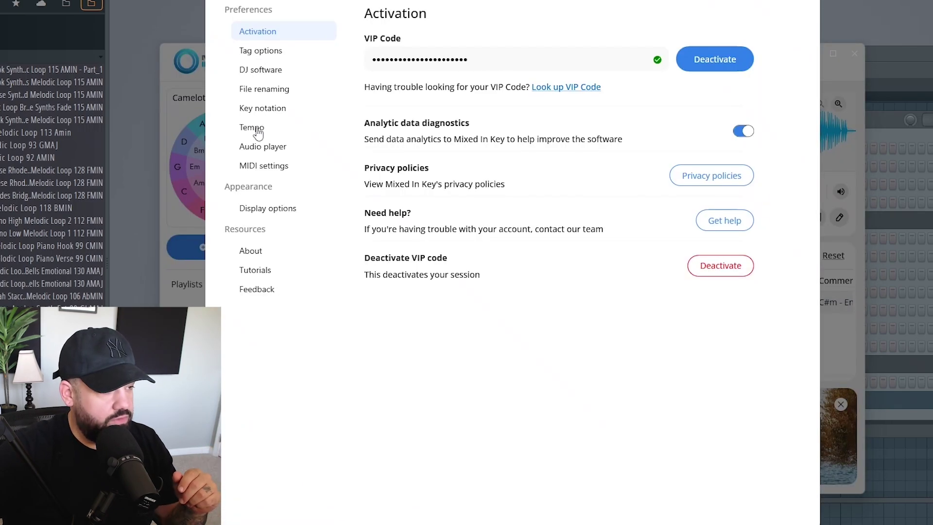
Browse the Key notation, DJ software and MIDI settings pages.
left_click(262, 109)
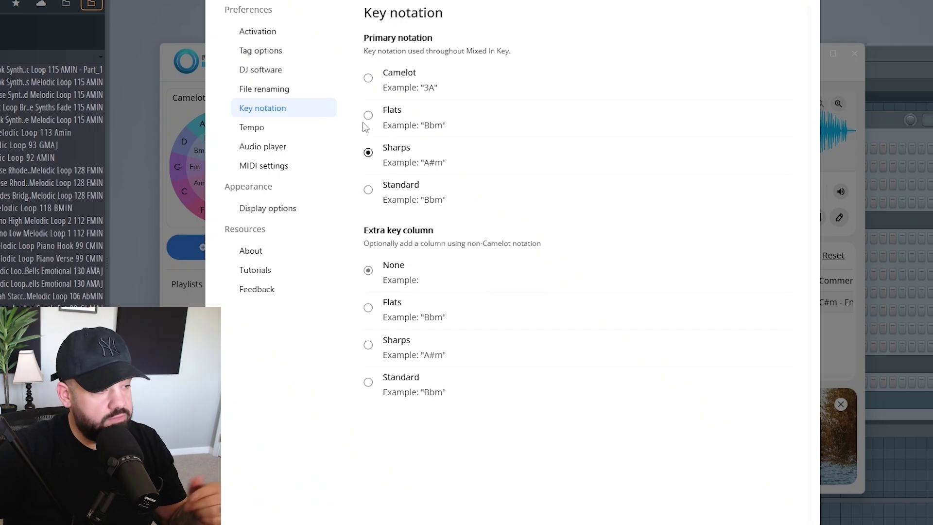
left_click(261, 70)
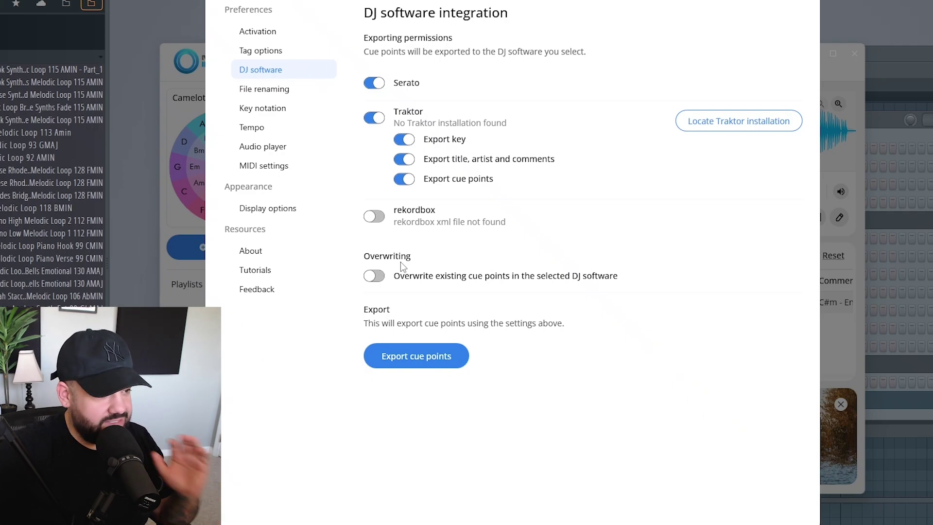
left_click(253, 166)
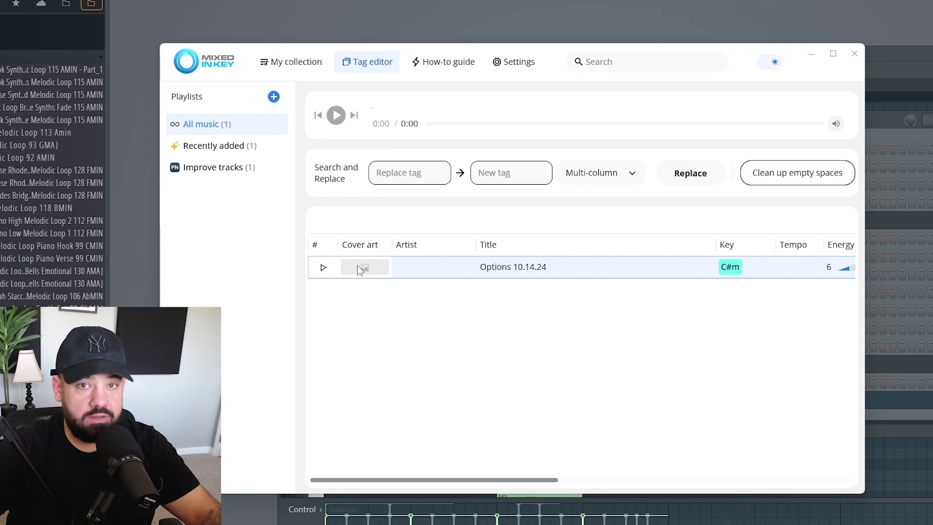
Select the Replace tag and New tag fields, then return to My collection.
left_click(411, 174)
left_click(501, 176)
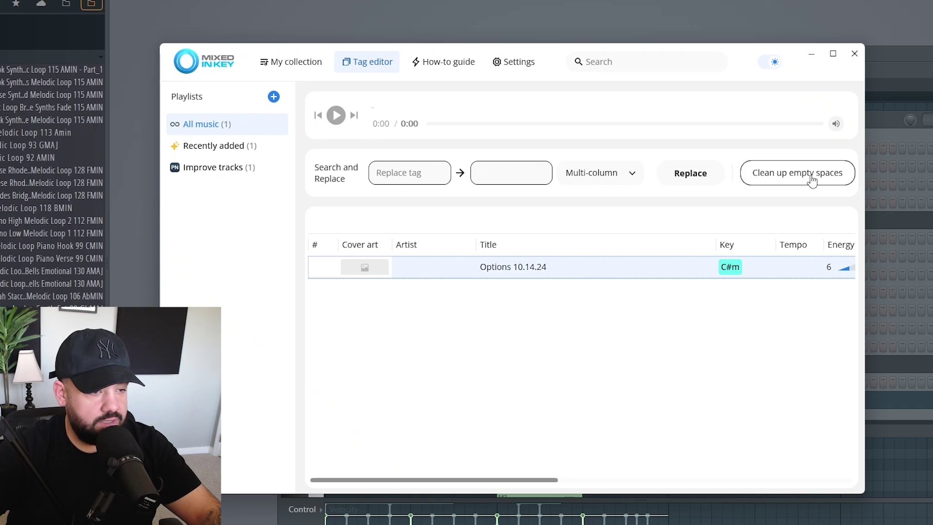
left_click(287, 62)
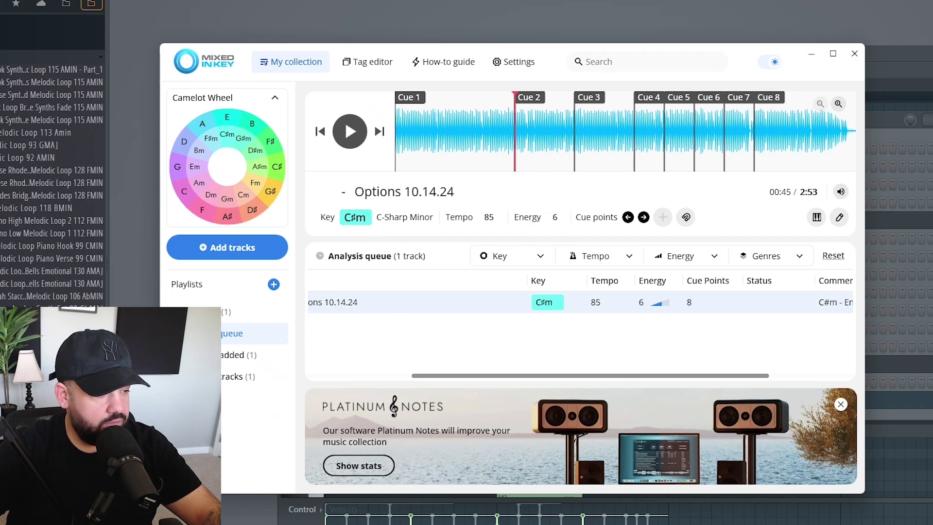
Open and dismiss the add-playlist choices, widen the window, then switch to the desktop.
left_click(274, 284)
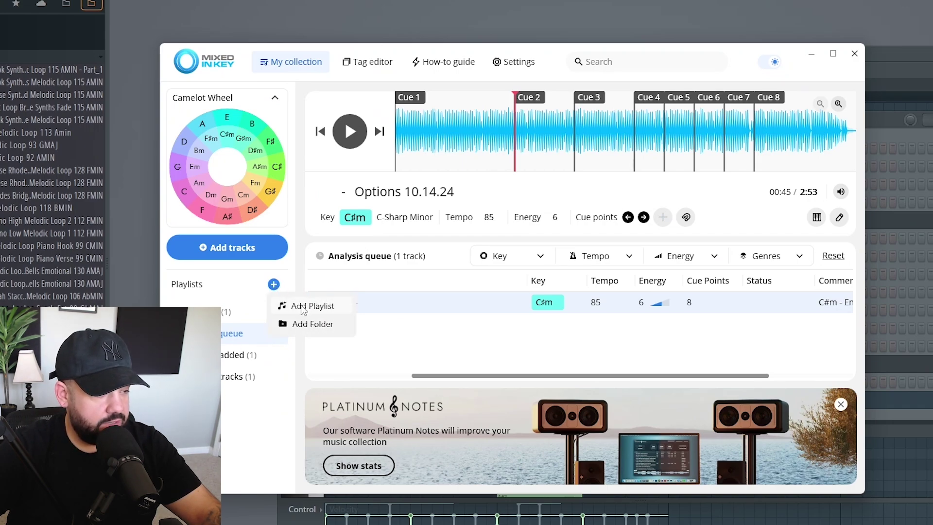
left_click(466, 327)
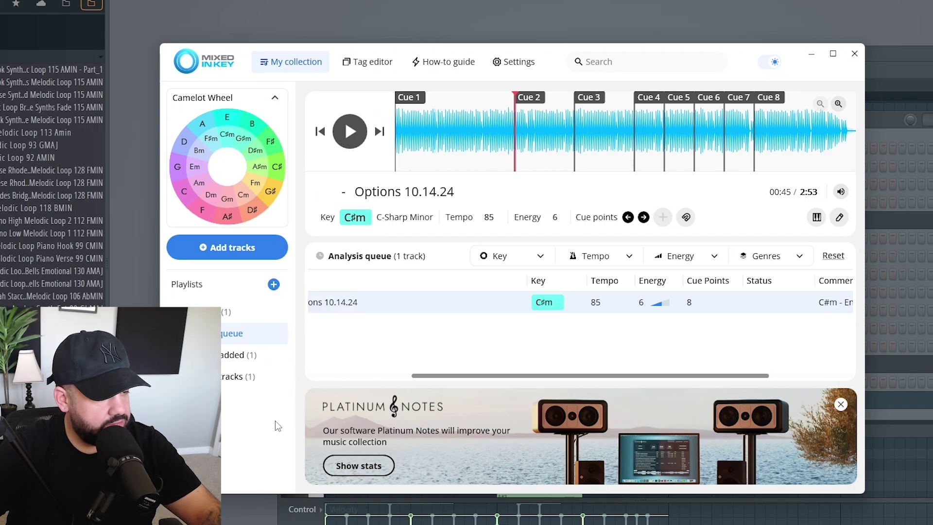
left_click_drag(865, 202, 888, 203)
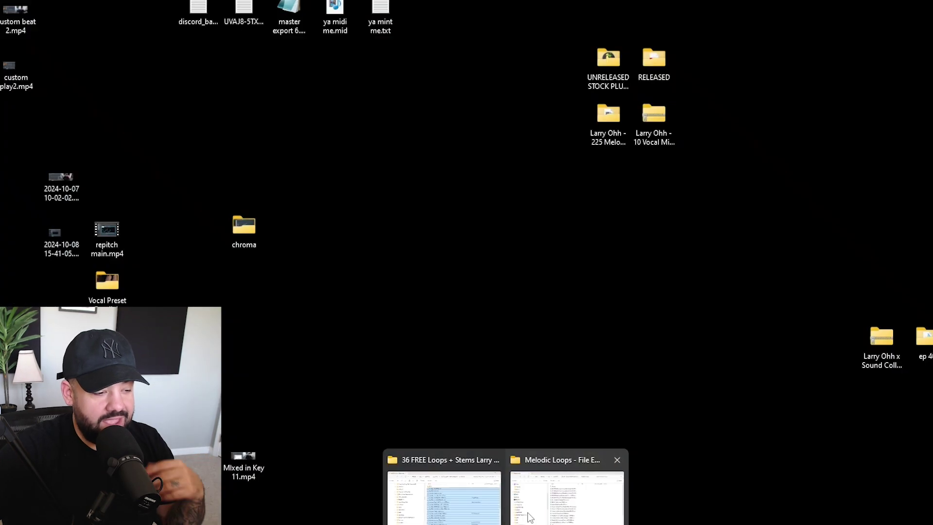
left_click(537, 515)
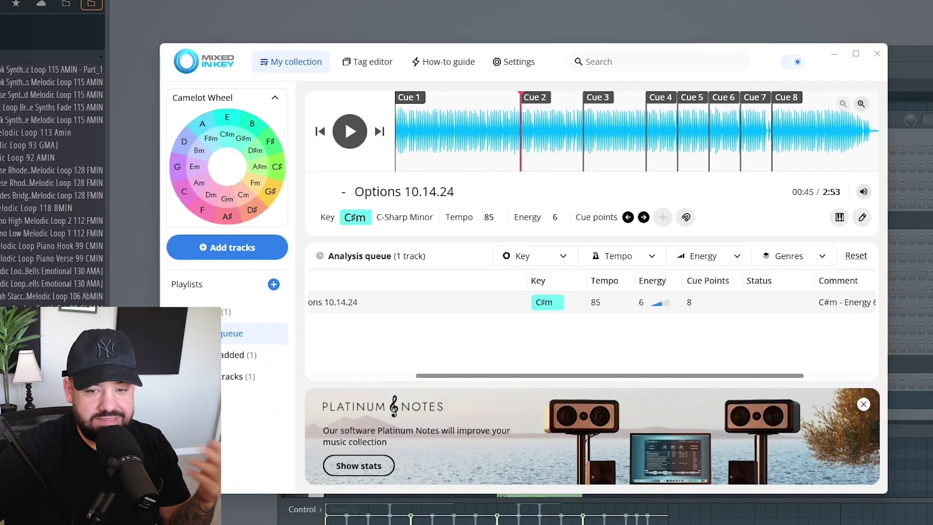
Move the Melodic Loops Explorer window to the right, then select and drag its 33 loops out.
left_click(537, 515)
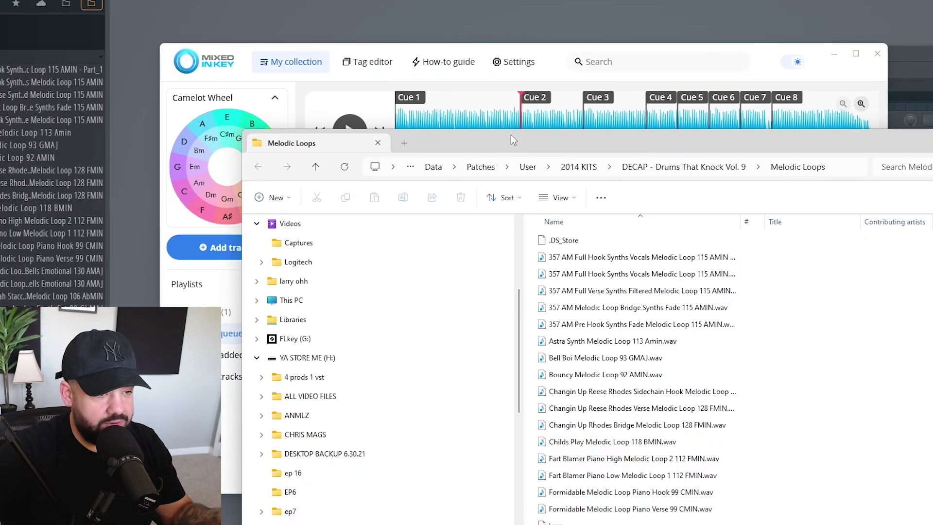
left_click_drag(634, 147, 558, 136)
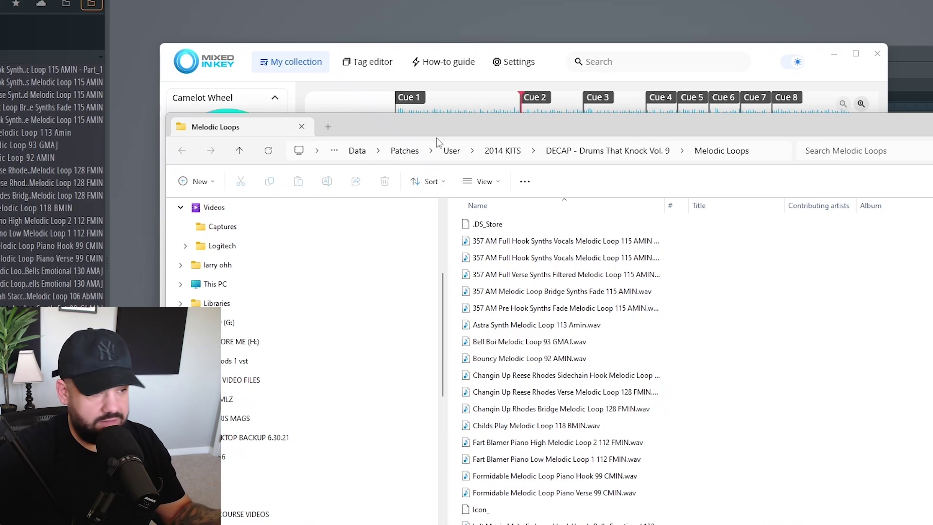
left_click_drag(629, 126, 847, 53)
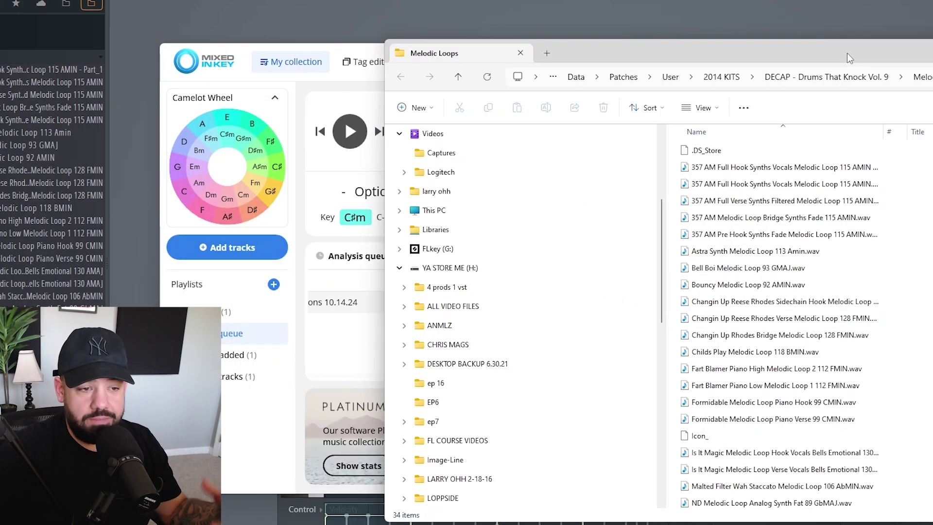
left_click_drag(848, 54, 932, 46)
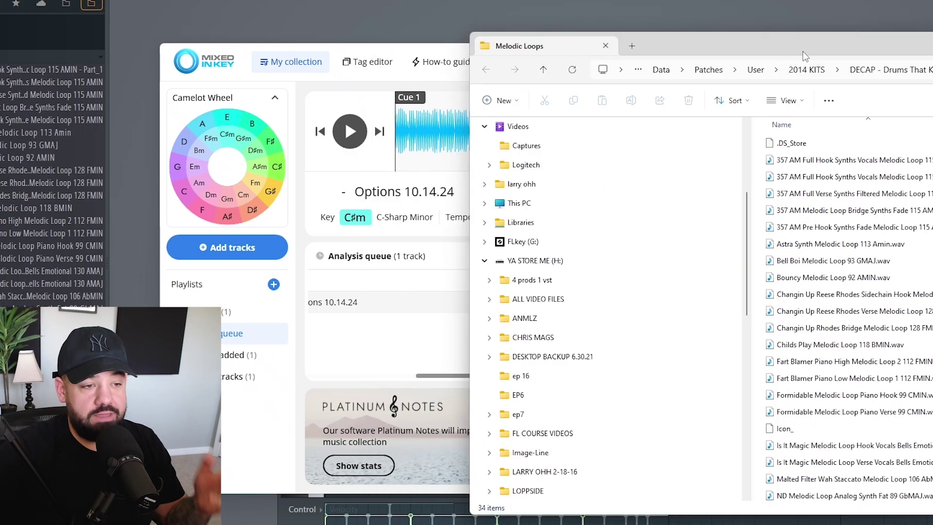
left_click_drag(804, 50, 835, 44)
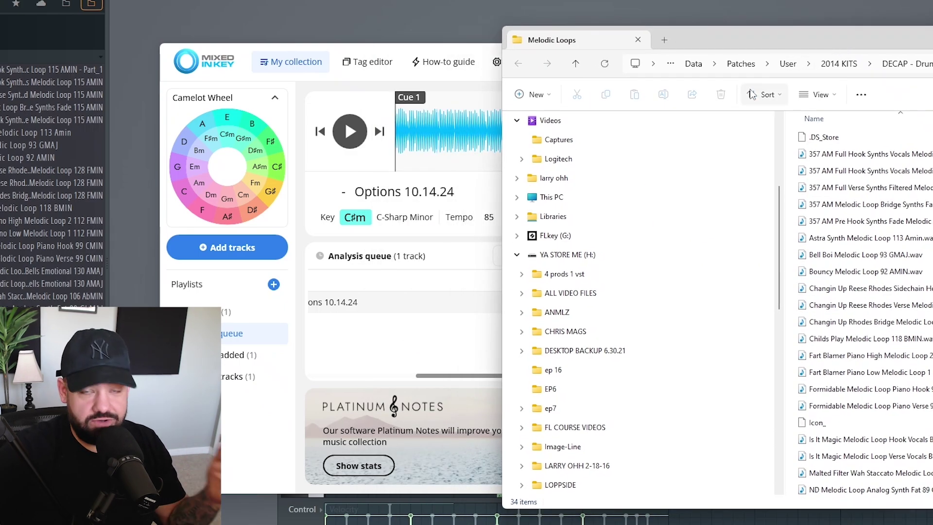
left_click_drag(791, 154, 899, 505)
left_click_drag(848, 151, 379, 342)
Drop the 33 loops into Mixed In Key for analysis and maximize the window.
left_click(371, 346)
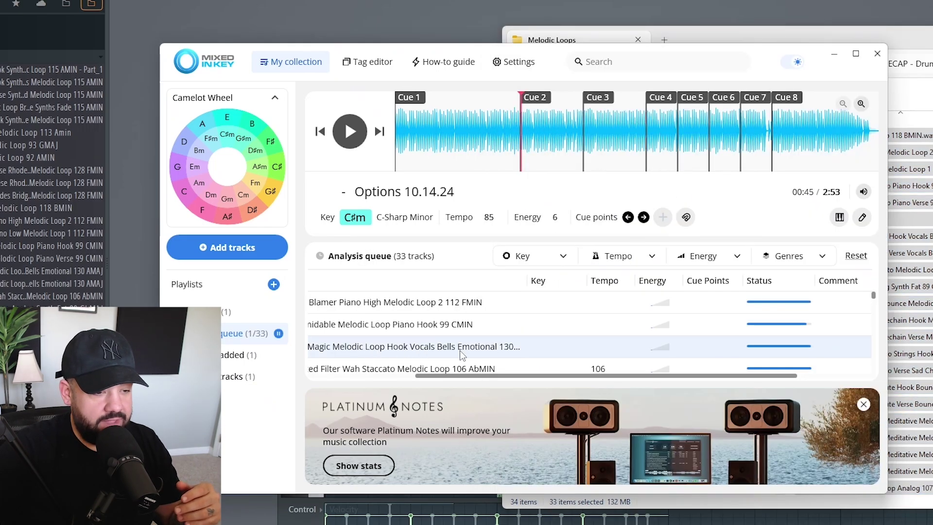
left_click(856, 53)
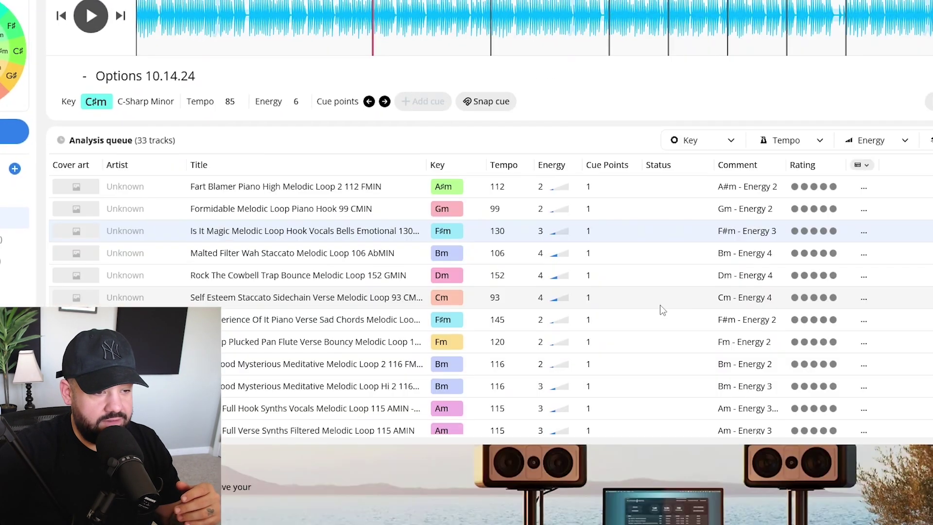
scroll(601, 274, "down", 5)
scroll(534, 301, "up", 1)
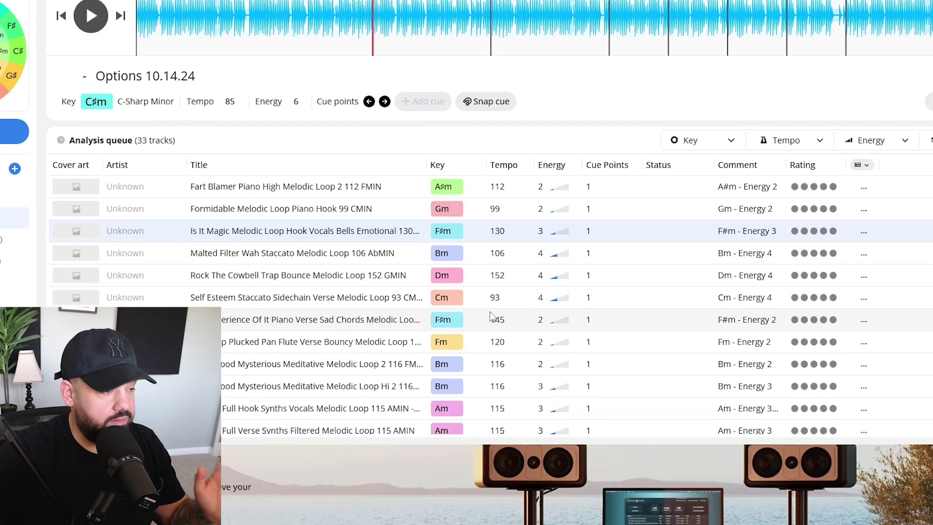
Sort the analysed loops by Key ascending and review them, then bring up FL Studio's playlist and channel rack.
left_click(448, 166)
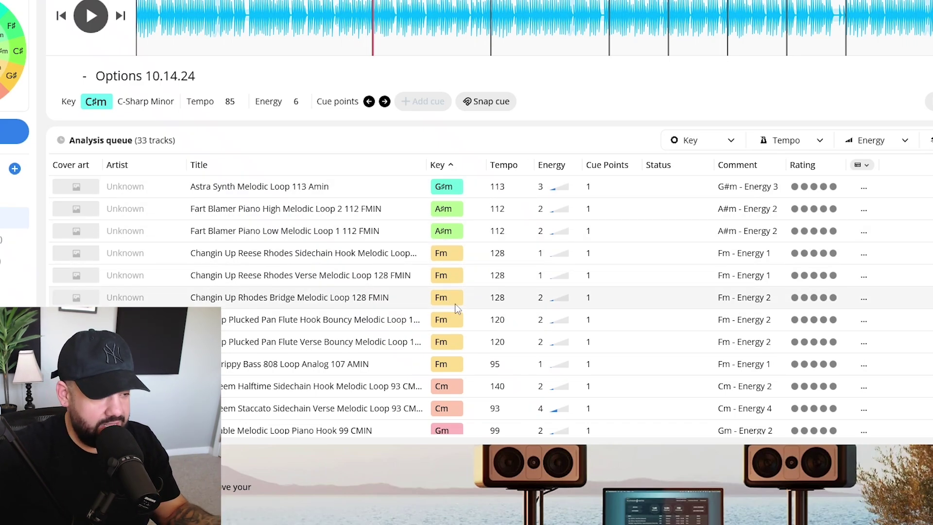
scroll(456, 257, "down", 3)
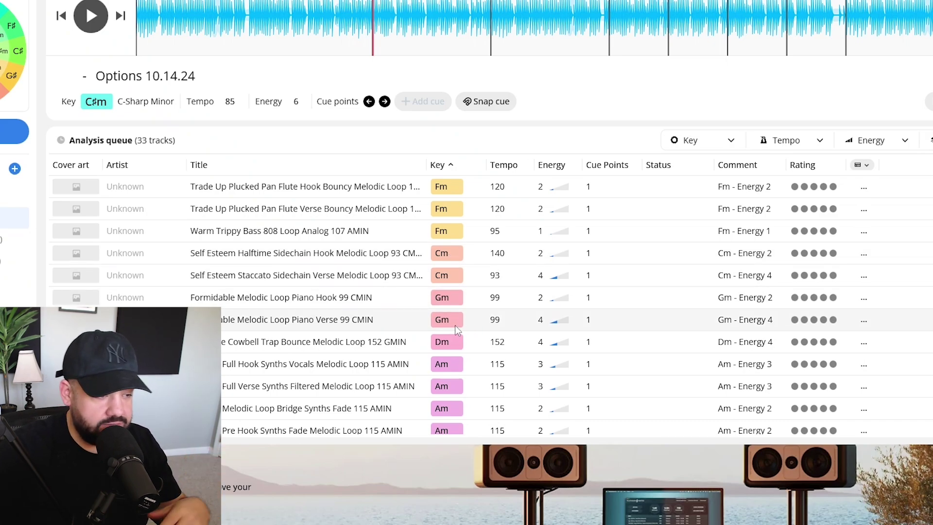
scroll(489, 342, "down", 4)
scroll(489, 347, "down", 3)
scroll(485, 349, "up", 9)
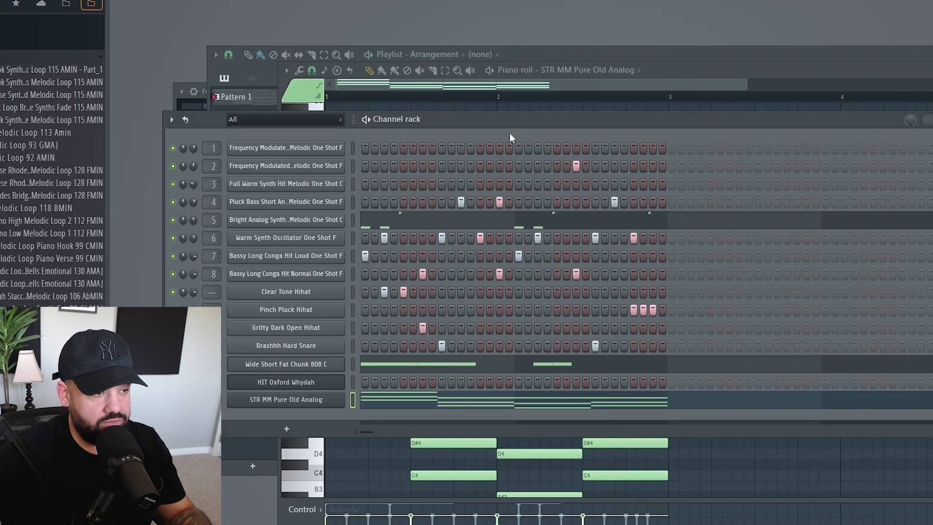
key("F5")
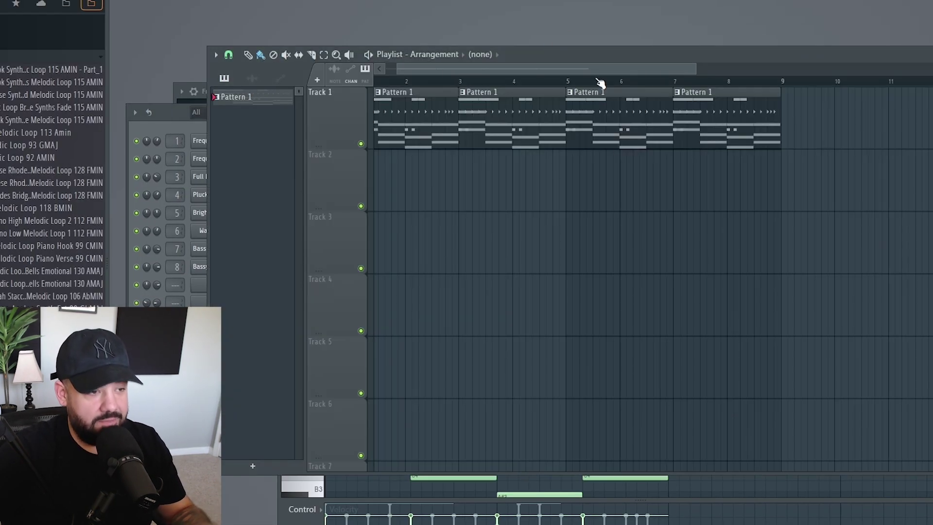
key("F6")
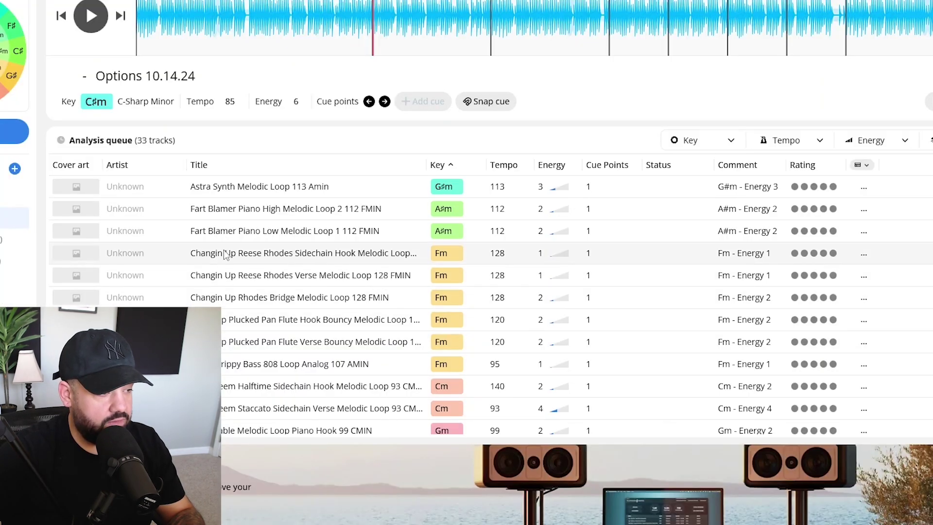
Preview the Fm loops: Reese Rhodes sidechain hook, Reese Rhodes verse, Rhodes bridge, Trade Up Pan Flute Hook.
left_click(225, 253)
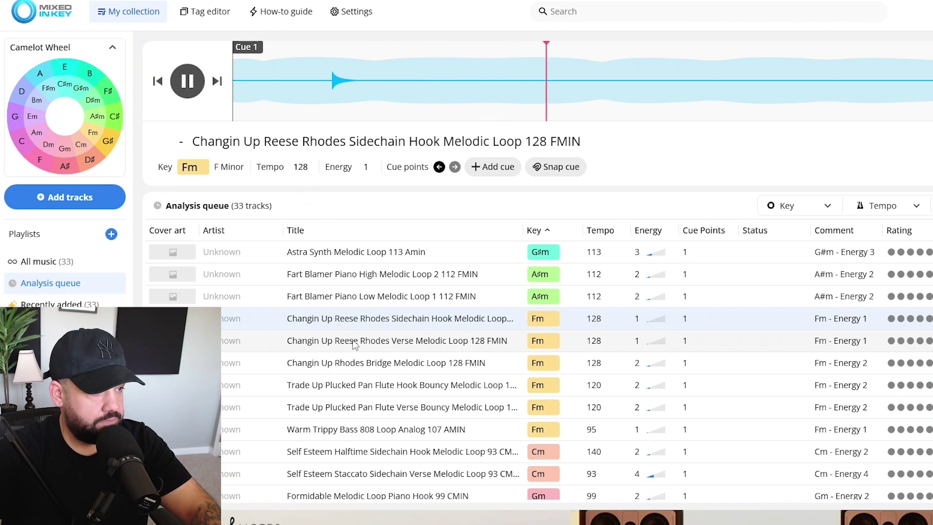
left_click(355, 343)
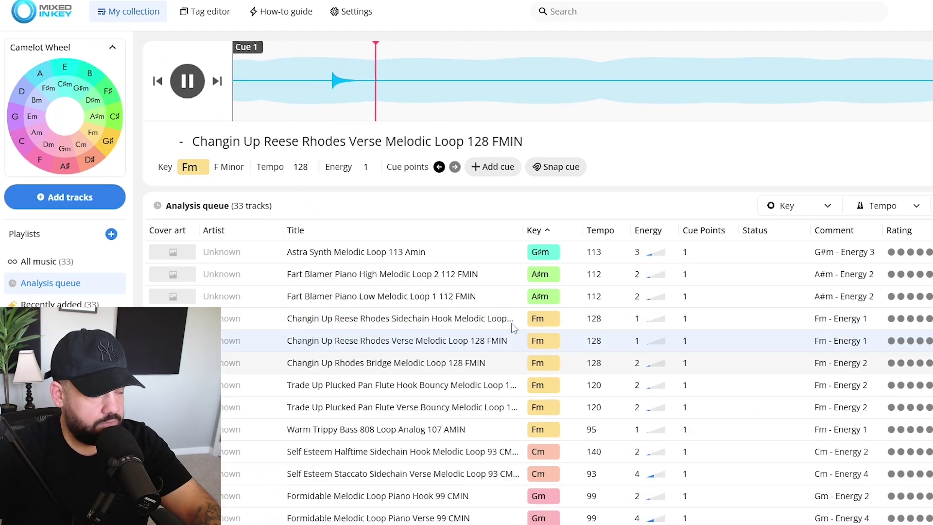
left_click(326, 370)
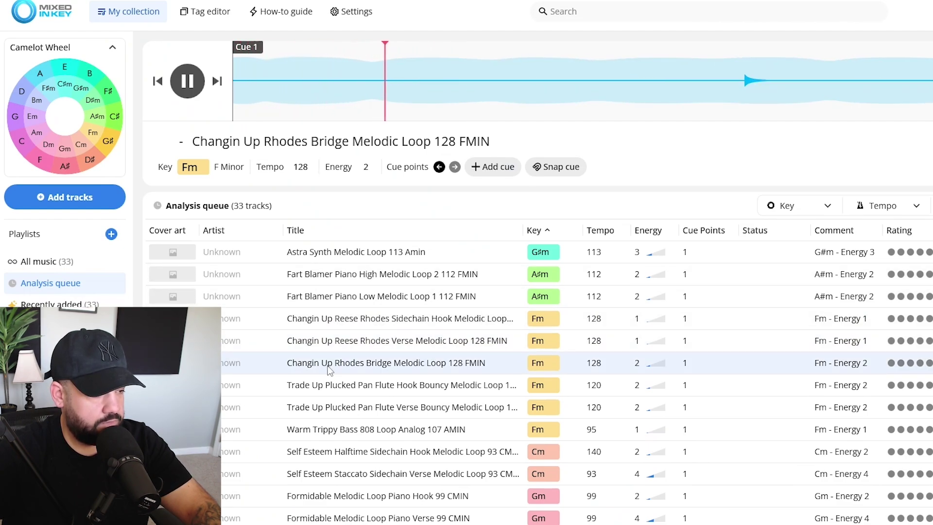
left_click(333, 387)
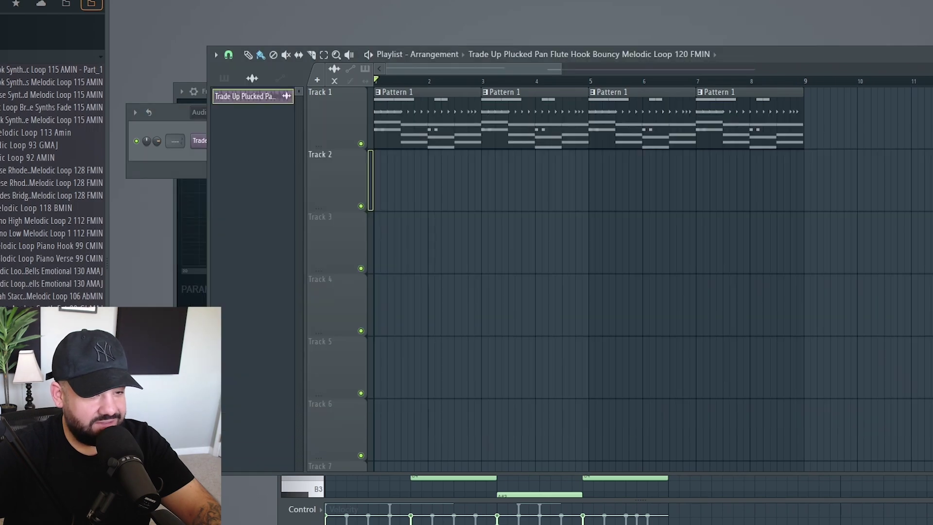
Move the loop clip on Track 3 to start at bar 1 and extend it to bar 17.
left_click(484, 243)
left_click_drag(486, 217, 411, 236)
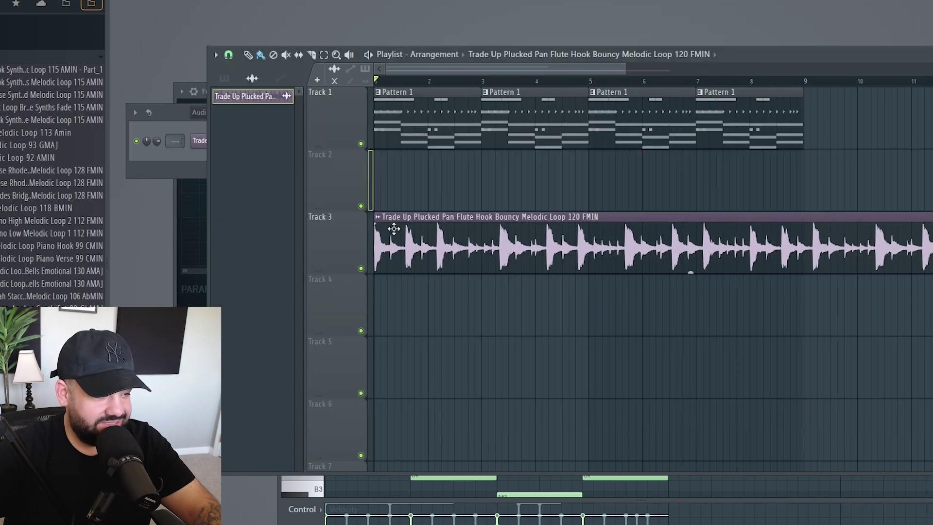
scroll(552, 198, "down", 3, "ctrl")
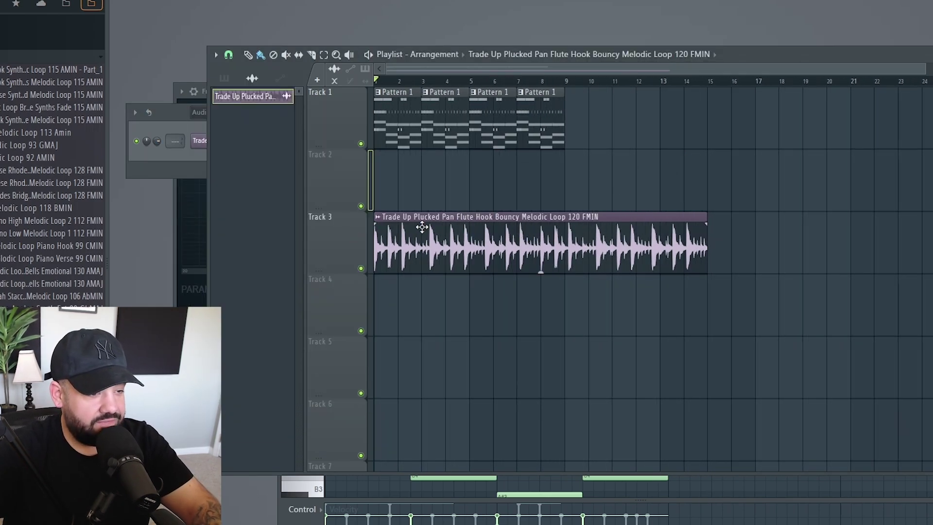
scroll(416, 229, "up", 1, "ctrl")
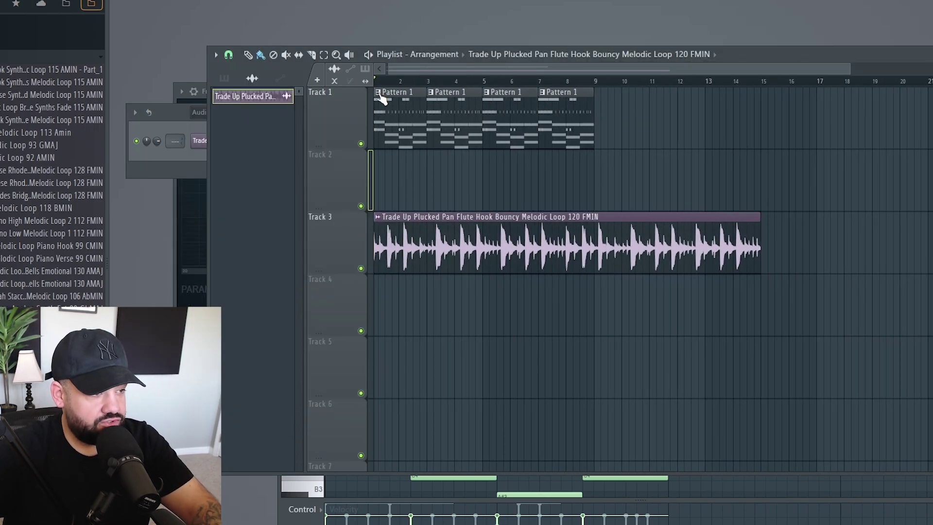
left_click_drag(764, 211, 816, 215)
double_click(633, 237)
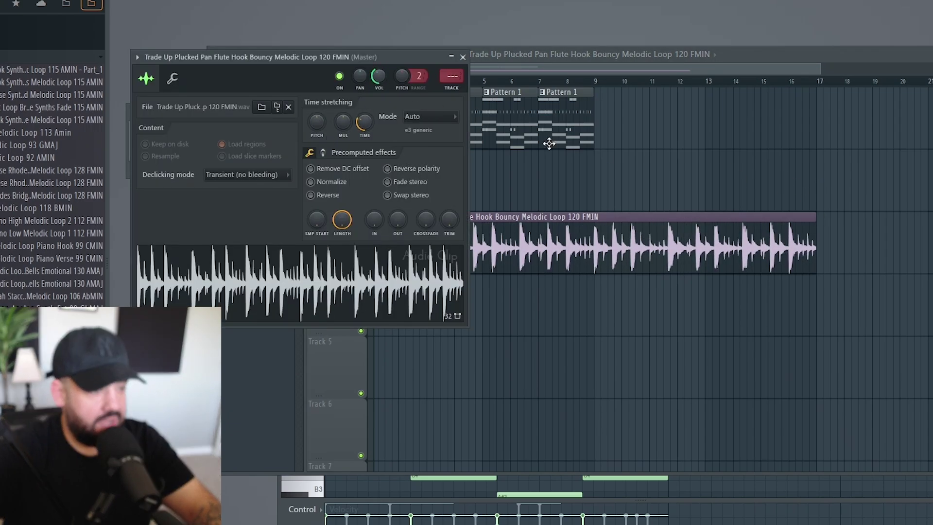
left_click(615, 151)
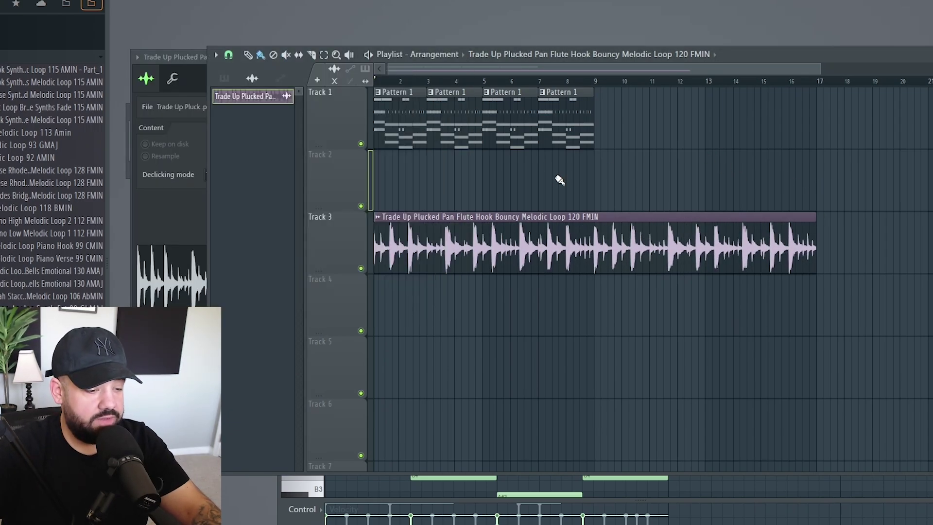
Switch to Mixed In Key and back, then play the arrangement with the loop under Pattern 1.
mouse_move(770, 522)
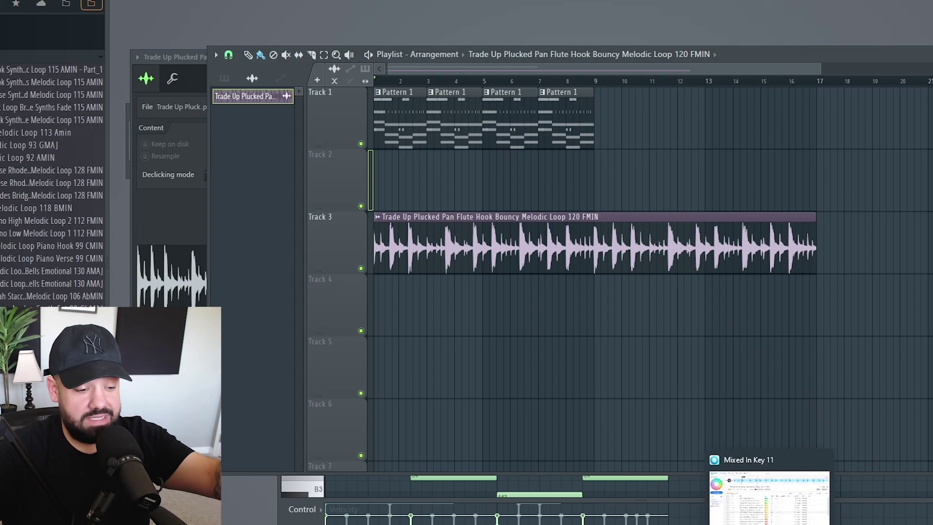
left_click(770, 521)
left_click(744, 521)
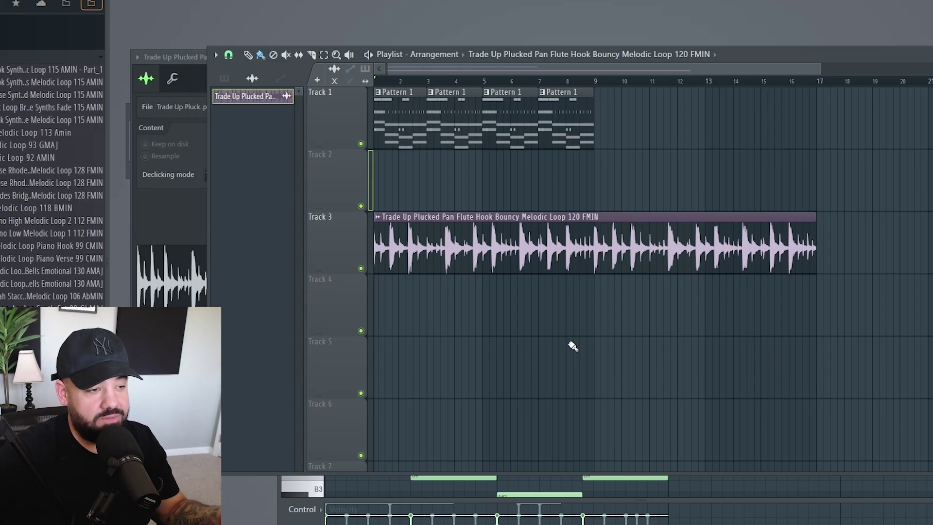
key("space")
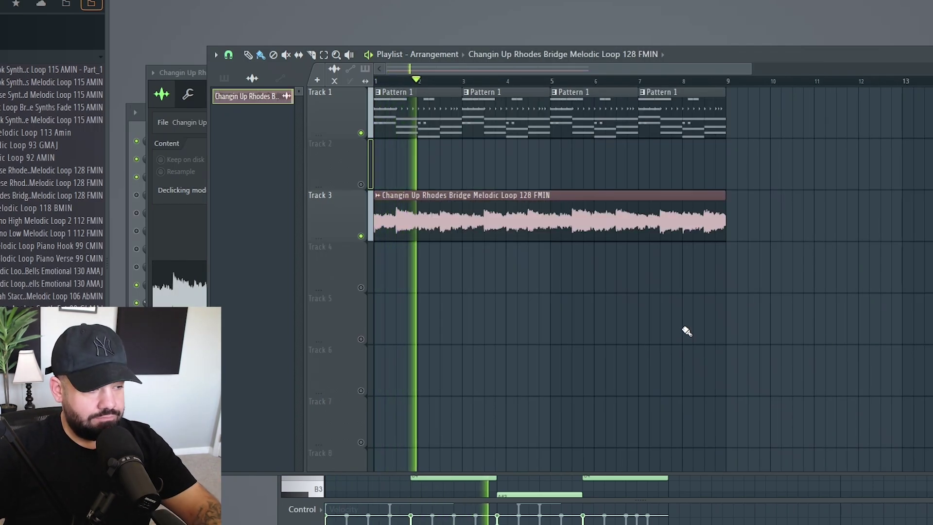
scroll(373, 260, "up", 1)
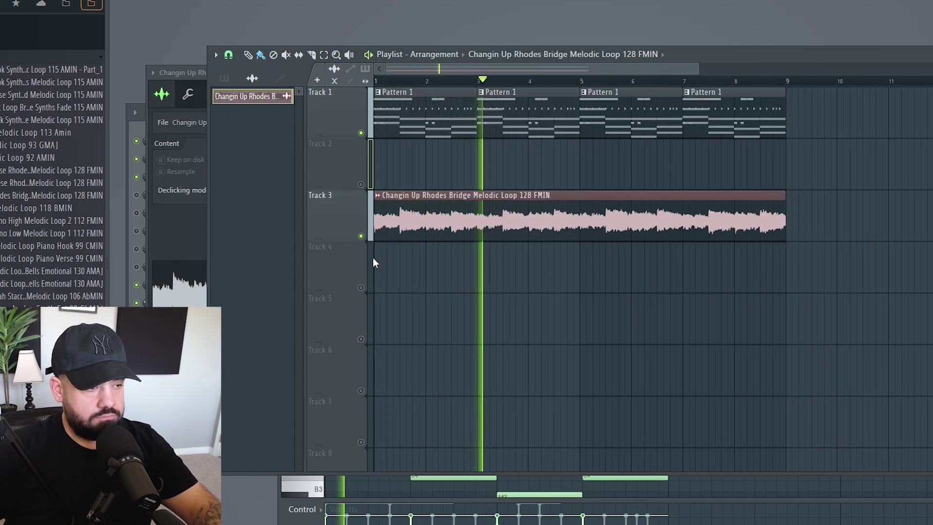